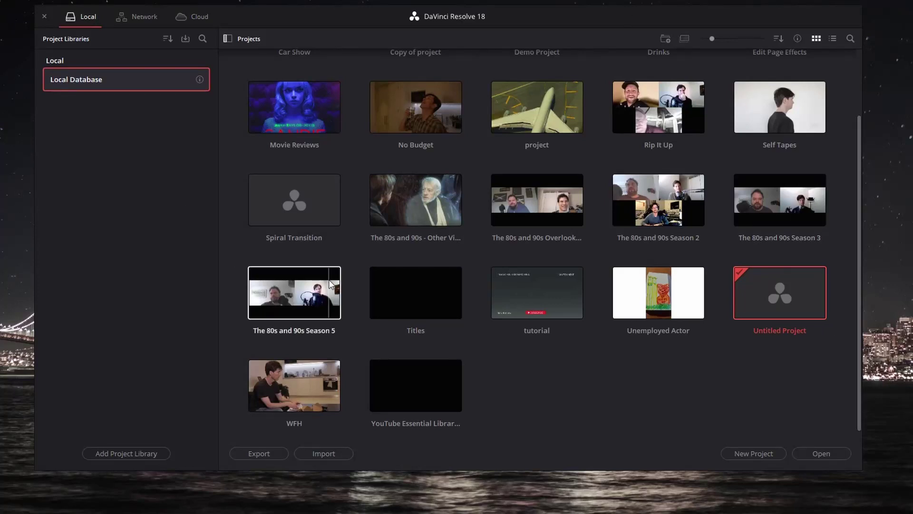
- Open Export Project for The 80s and 90s Season 5 as a .drp on the Desktop, dialog centred
{"action": "scroll", "coordinate": [602, 253], "scroll_direction": "up", "scroll_amount": 2}
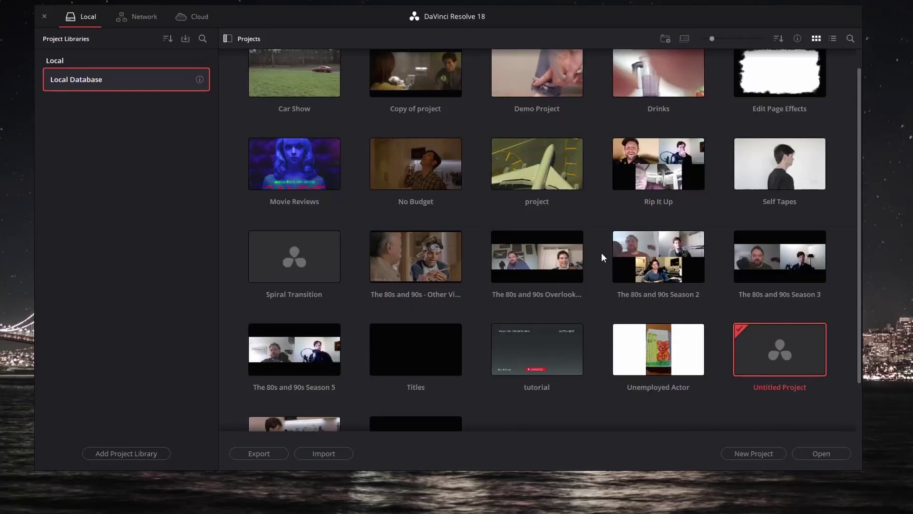
{"action": "scroll", "coordinate": [601, 252], "scroll_direction": "down", "scroll_amount": 2}
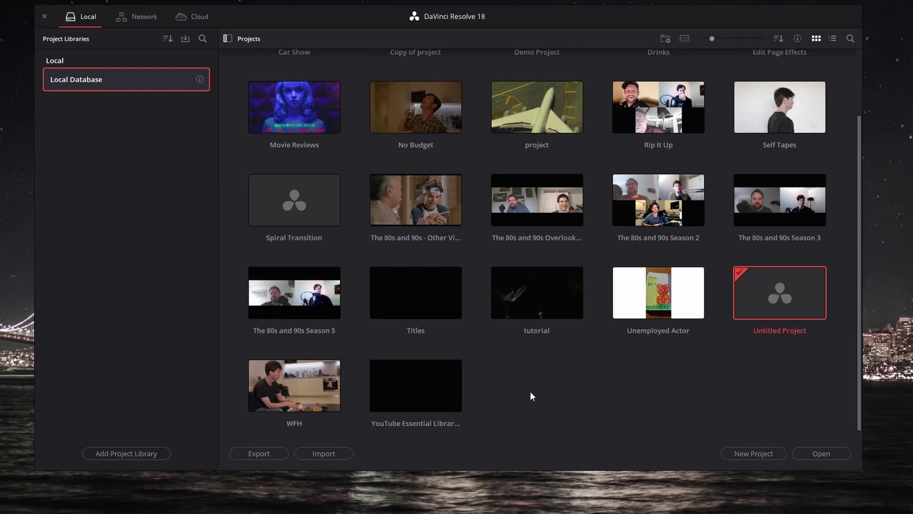
{"action": "right_click", "coordinate": [279, 299]}
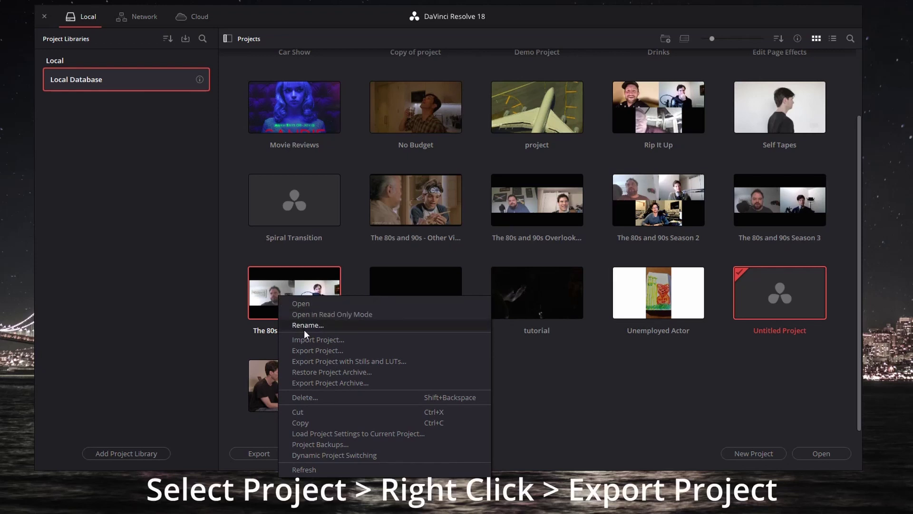
{"action": "left_click", "coordinate": [331, 353]}
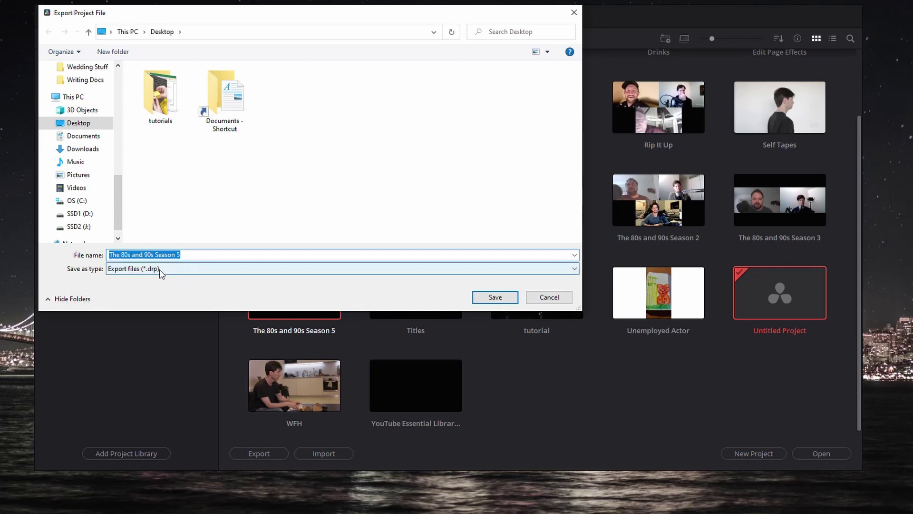
{"action": "left_click_drag", "start_coordinate": [297, 15], "coordinate": [499, 125]}
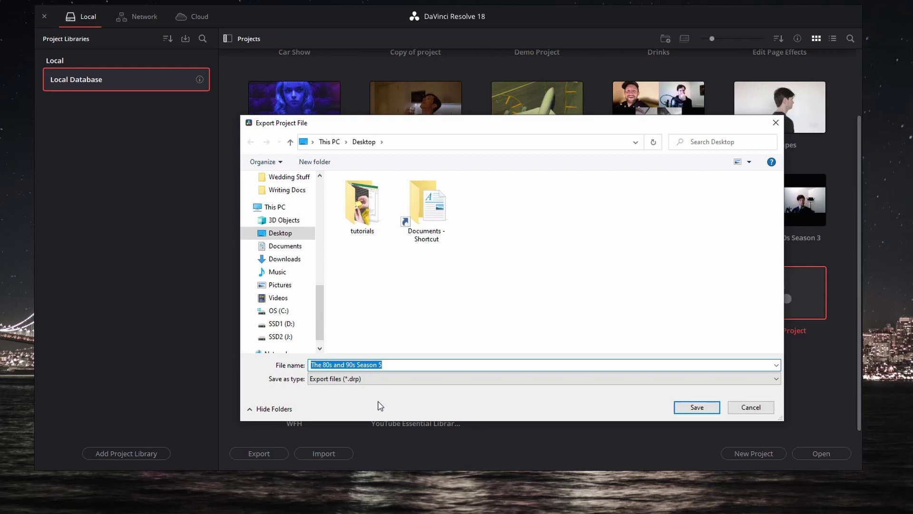
- Cancel the single export and export Season 3 and Season 5 together to the Desktop folder
{"action": "left_click", "coordinate": [755, 407]}
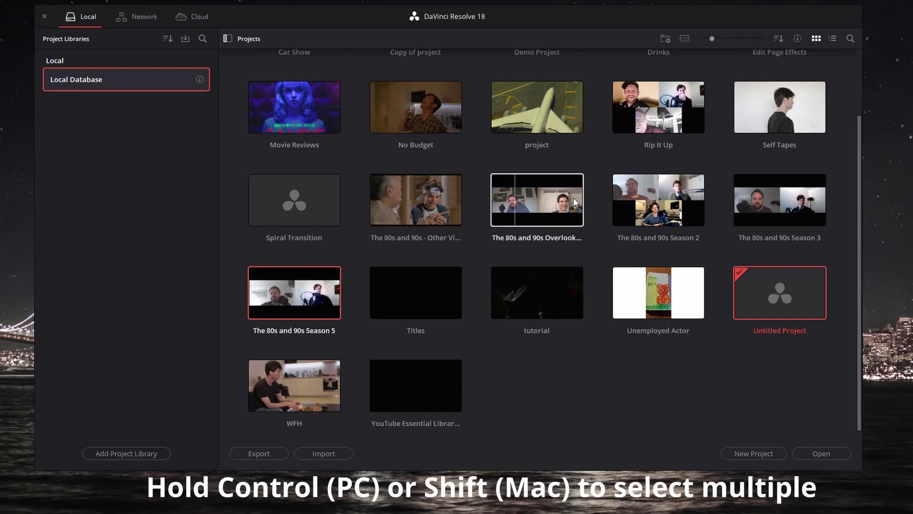
{"action": "left_click", "coordinate": [789, 200], "text": "ctrl"}
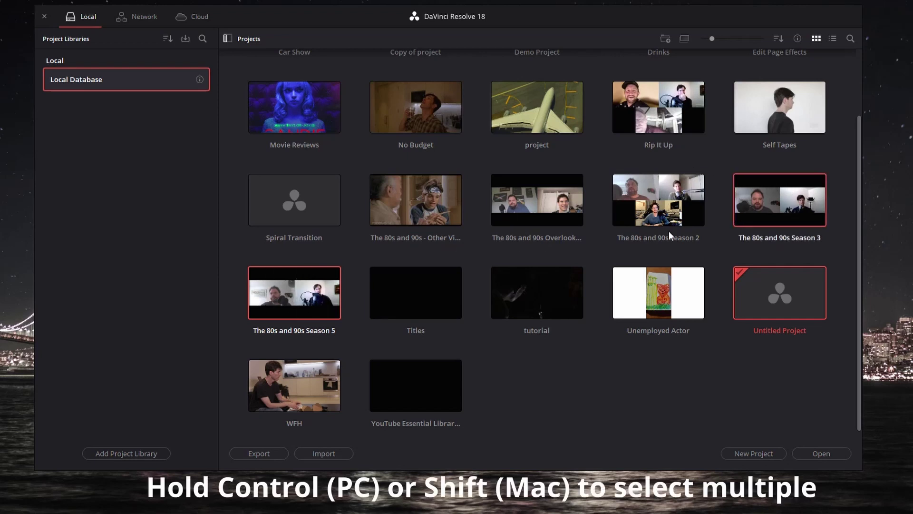
{"action": "right_click", "coordinate": [299, 278]}
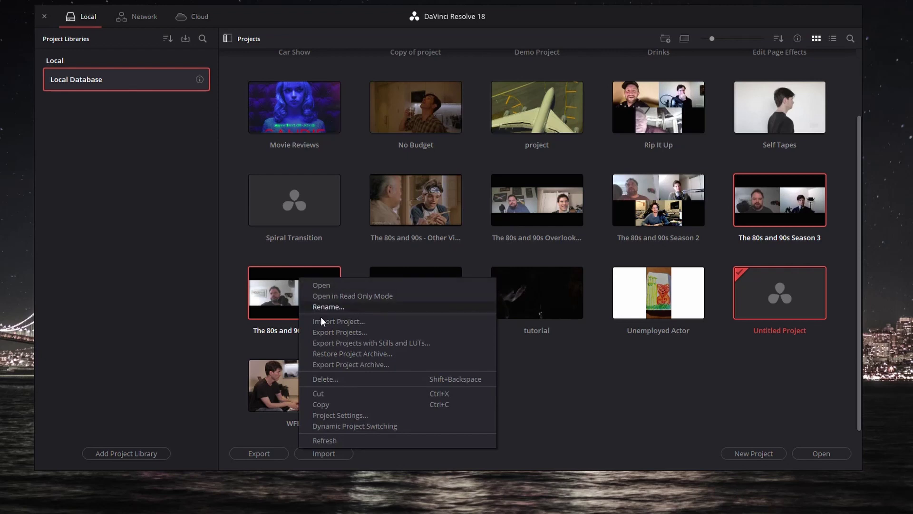
{"action": "left_click", "coordinate": [330, 332]}
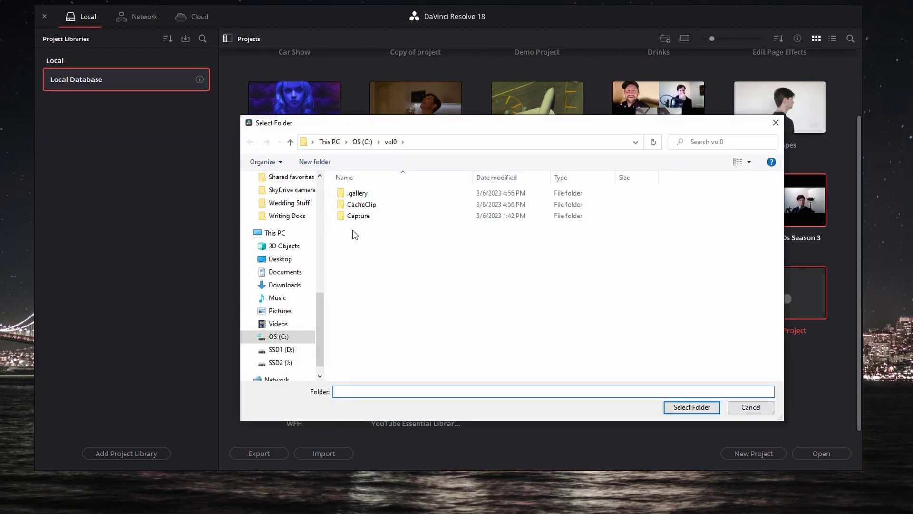
{"action": "left_click", "coordinate": [280, 259]}
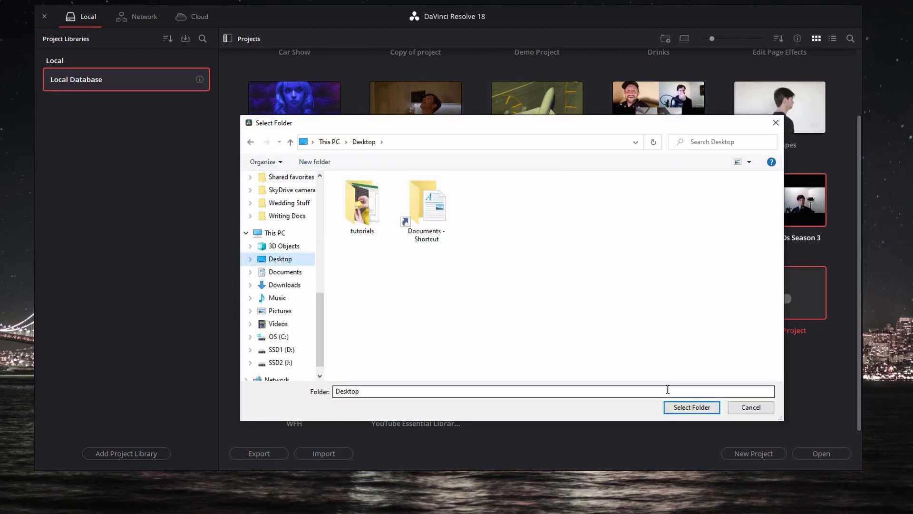
{"action": "left_click", "coordinate": [691, 408]}
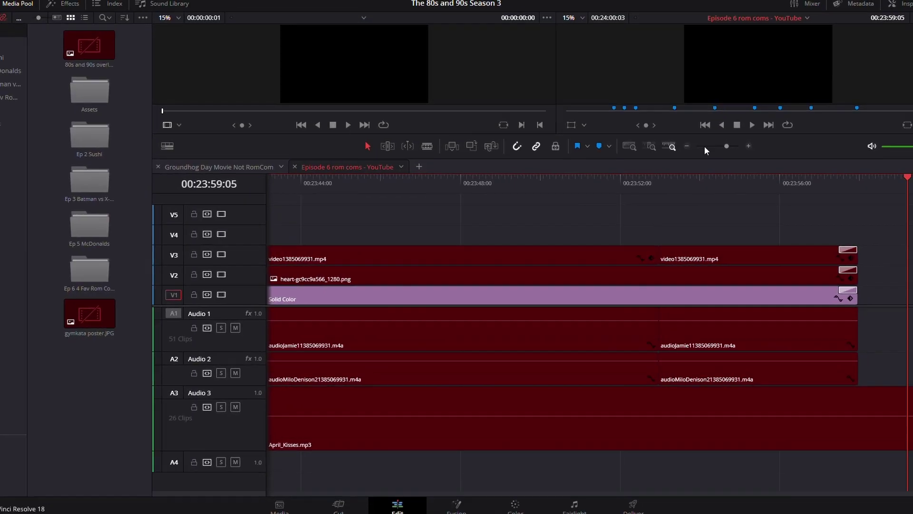
- Zoom out the Episode 6 timeline, park the playhead at 00:22:37:15, and open File Explorer
{"action": "left_click_drag", "start_coordinate": [726, 146], "coordinate": [716, 146]}
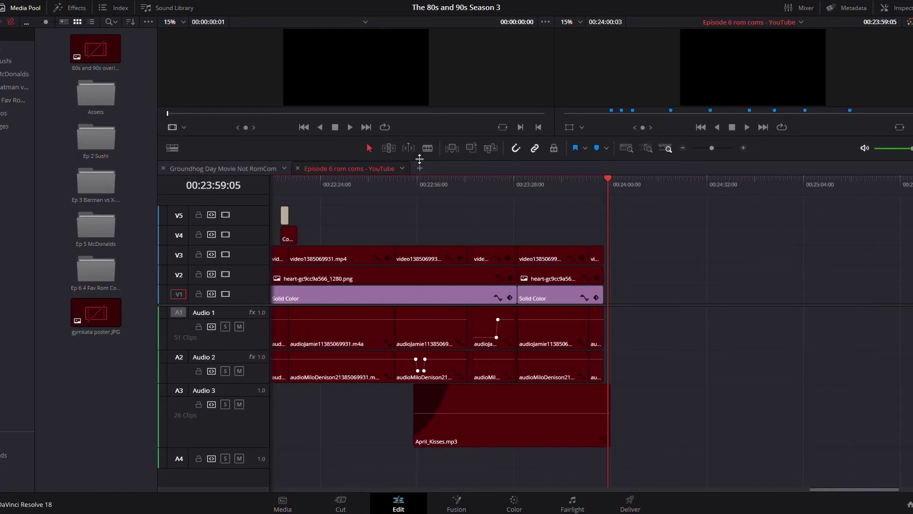
{"action": "left_click", "coordinate": [362, 190]}
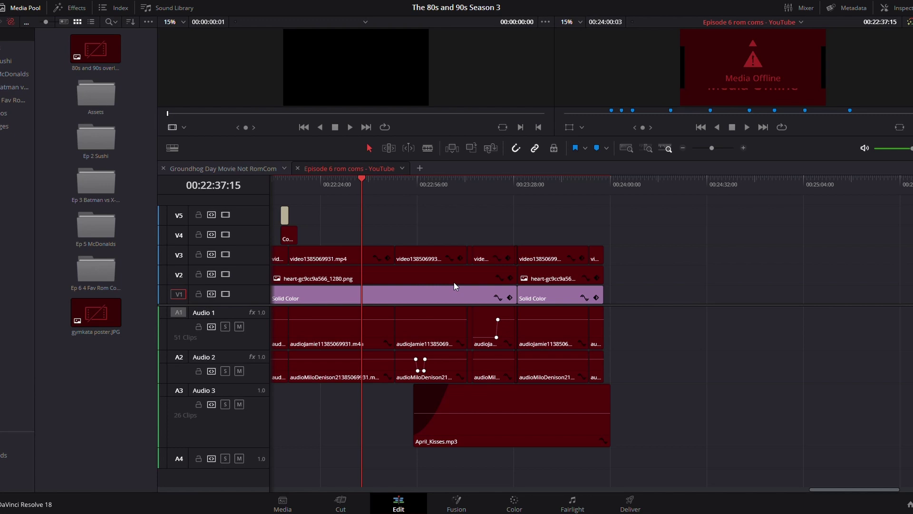
{"action": "key", "text": "super+e"}
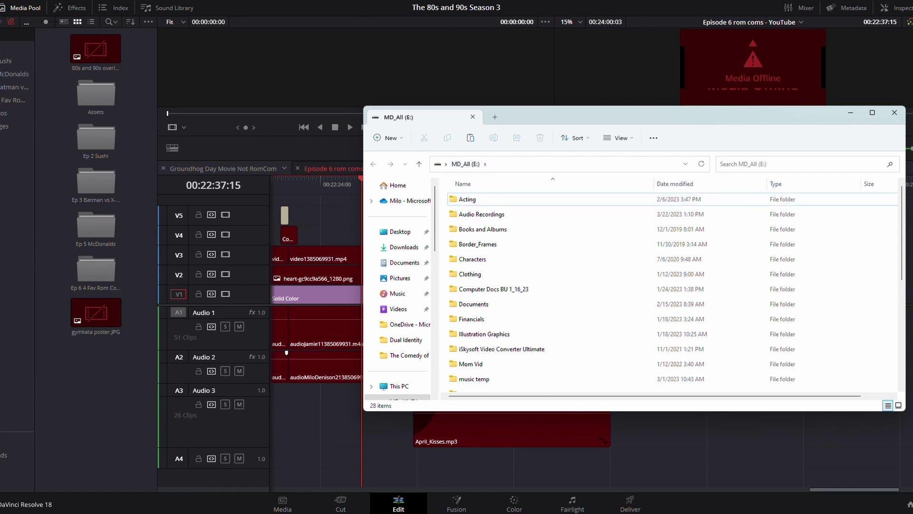
{"action": "key", "text": "super"}
{"action": "type", "text": "d"}
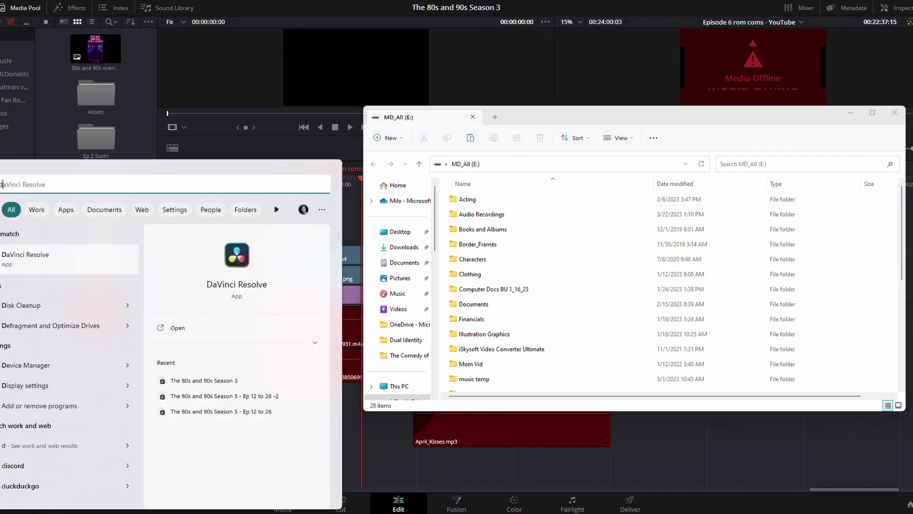
{"action": "type", "text": "isk m"}
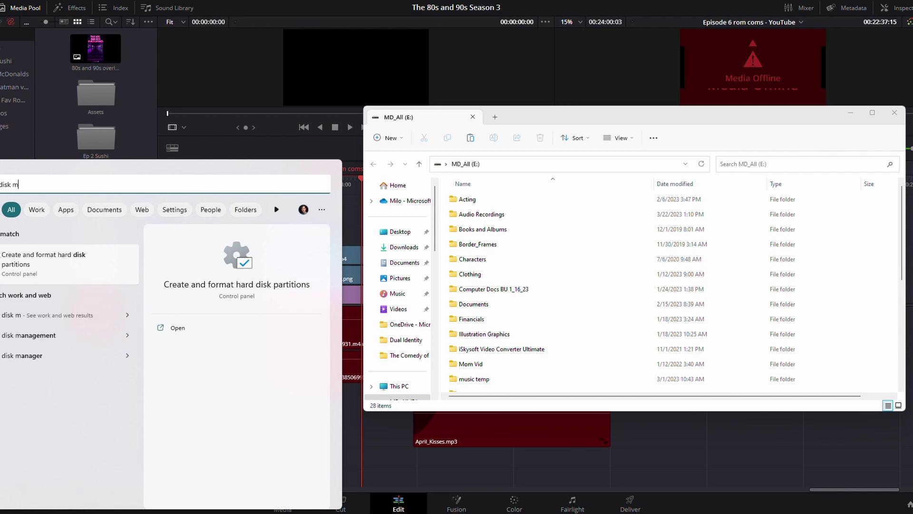
{"action": "left_click", "coordinate": [24, 259]}
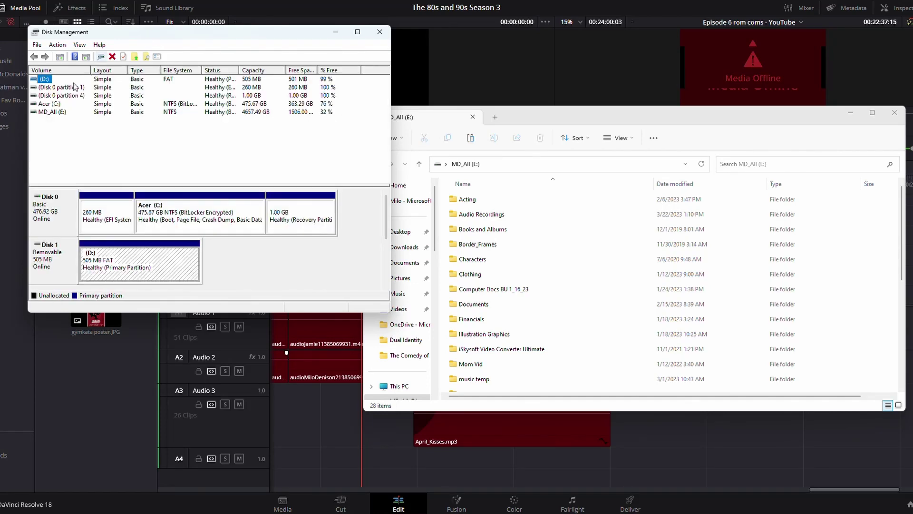
{"action": "left_click", "coordinate": [49, 112]}
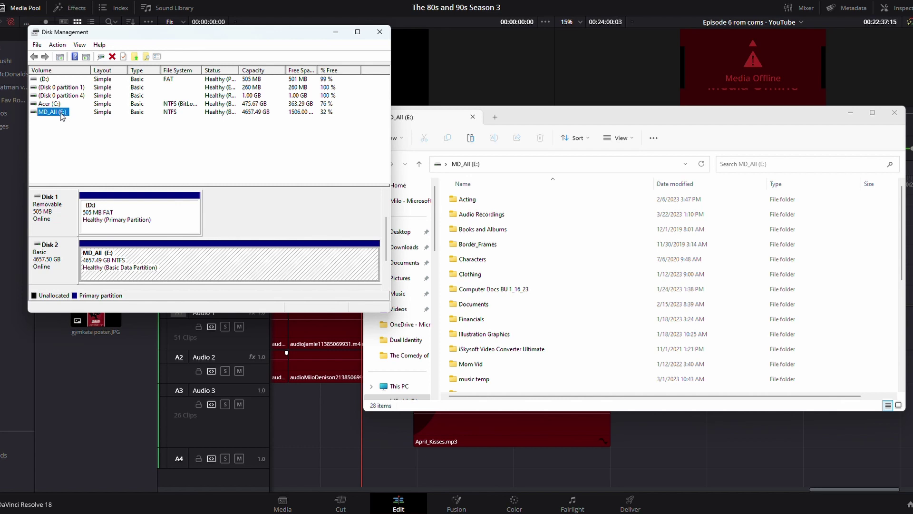
{"action": "right_click", "coordinate": [61, 117]}
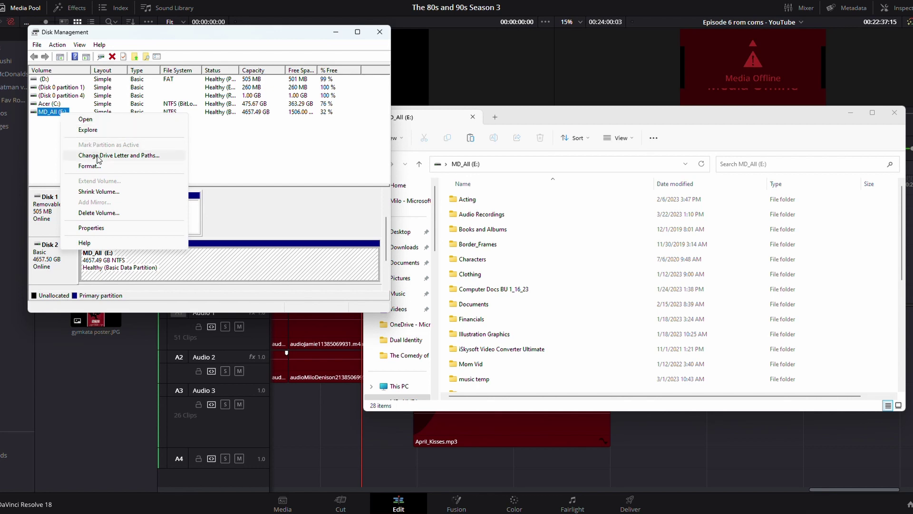
{"action": "left_click", "coordinate": [160, 155]}
{"action": "left_click", "coordinate": [179, 200]}
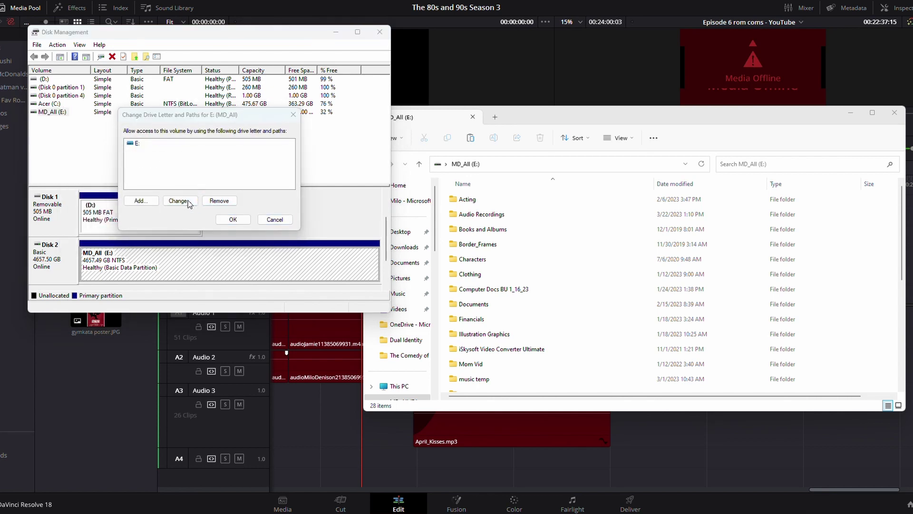
{"action": "left_click", "coordinate": [290, 158]}
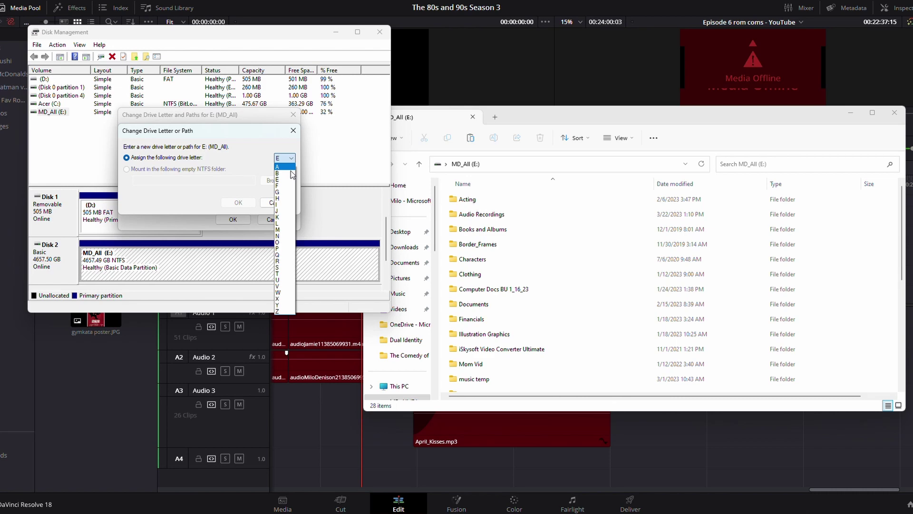
{"action": "left_click", "coordinate": [266, 142]}
{"action": "left_click", "coordinate": [277, 202]}
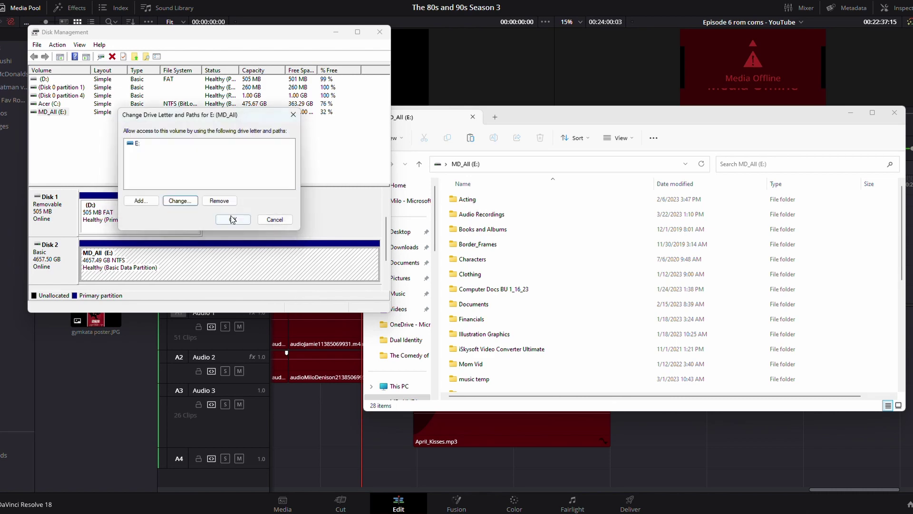
{"action": "left_click", "coordinate": [274, 219]}
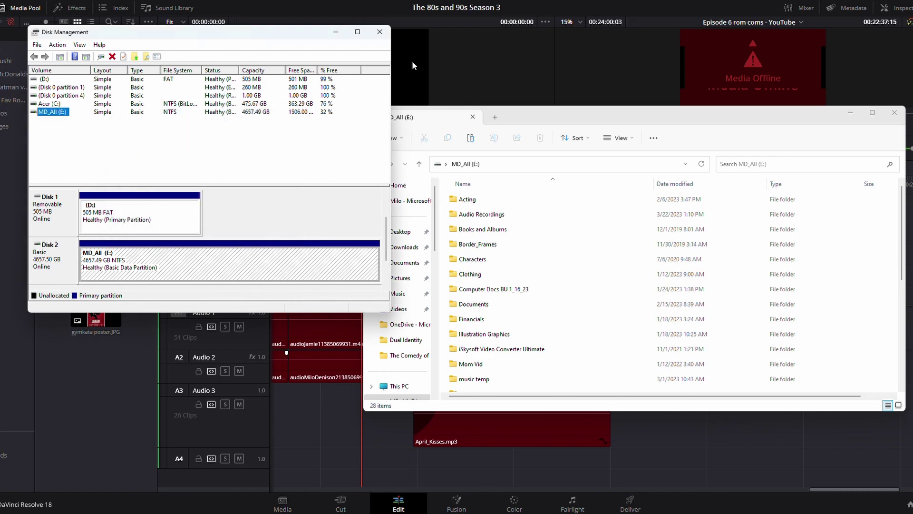
{"action": "left_click", "coordinate": [383, 32]}
{"action": "left_click_drag", "start_coordinate": [526, 116], "coordinate": [477, 113]}
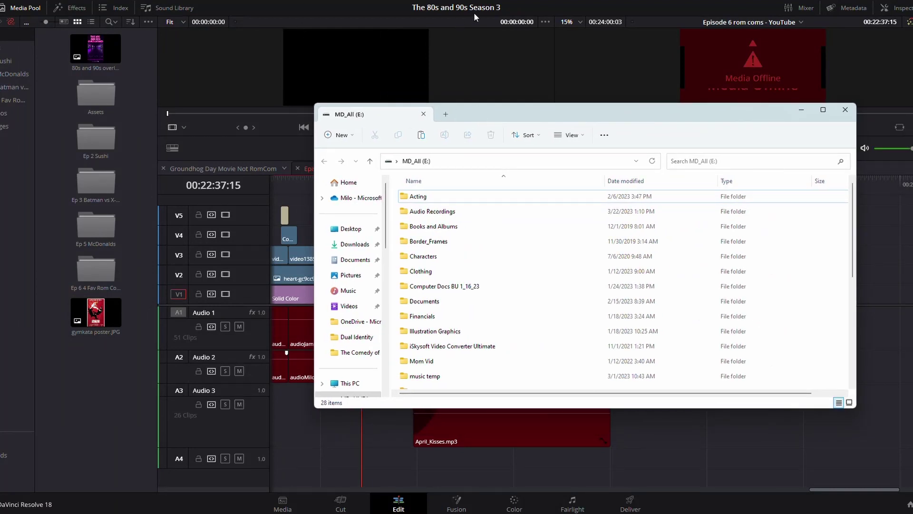
- Bring Resolve forward and move the Episode 6 playhead to 00:22:30:10
{"action": "left_click", "coordinate": [545, 9]}
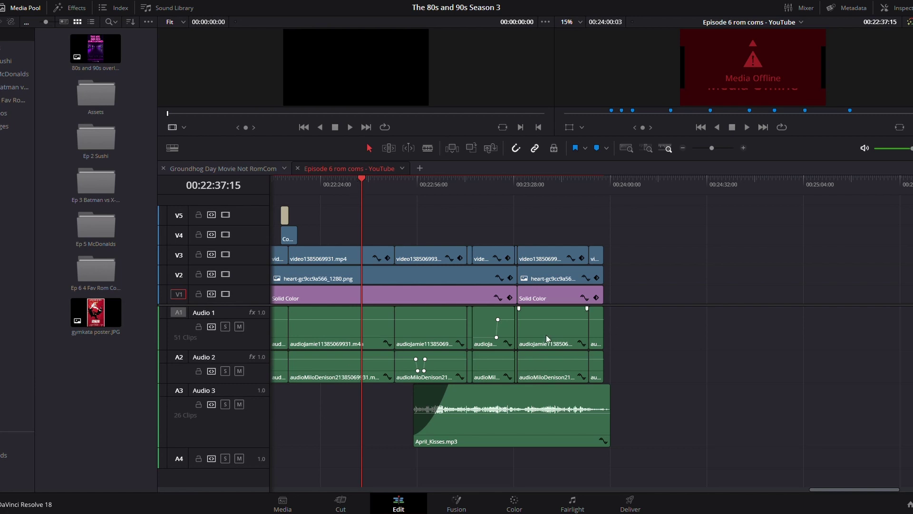
{"action": "left_click", "coordinate": [340, 185]}
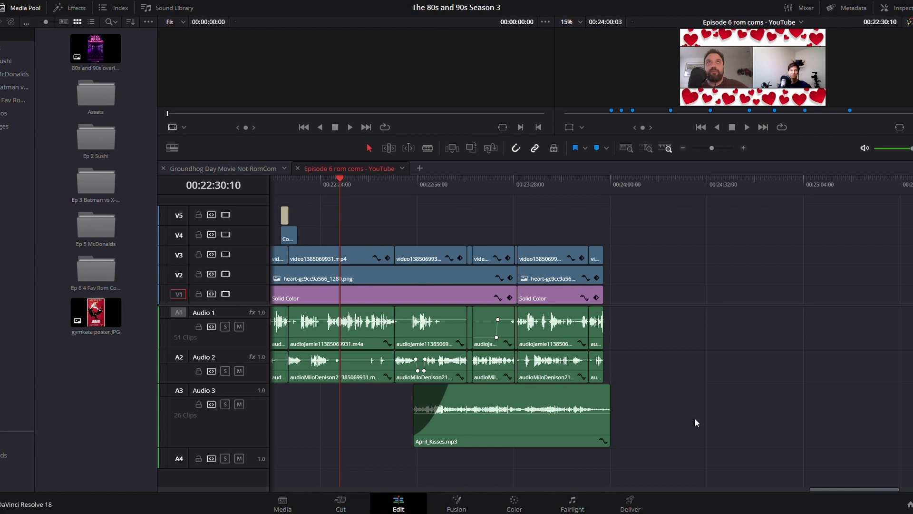
- From the Project Manager, start a project file import and browse to This PC
{"action": "left_click", "coordinate": [909, 505]}
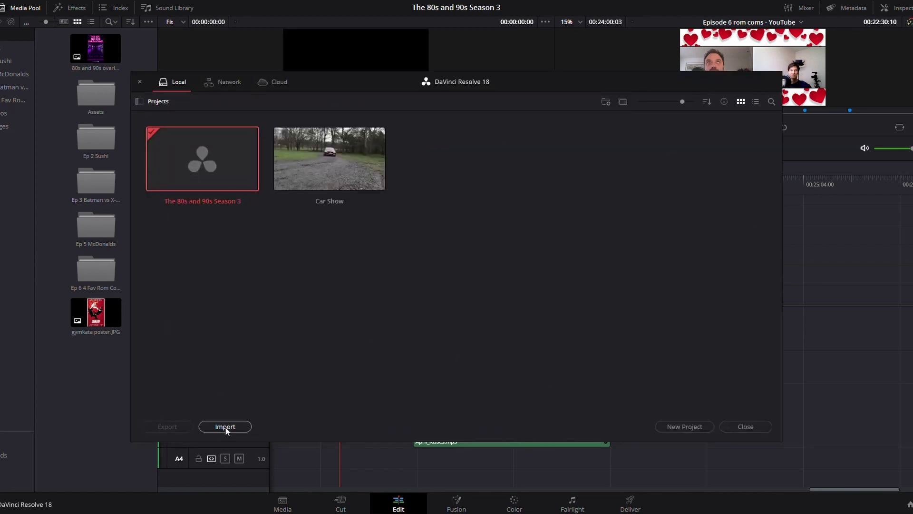
{"action": "left_click", "coordinate": [226, 427]}
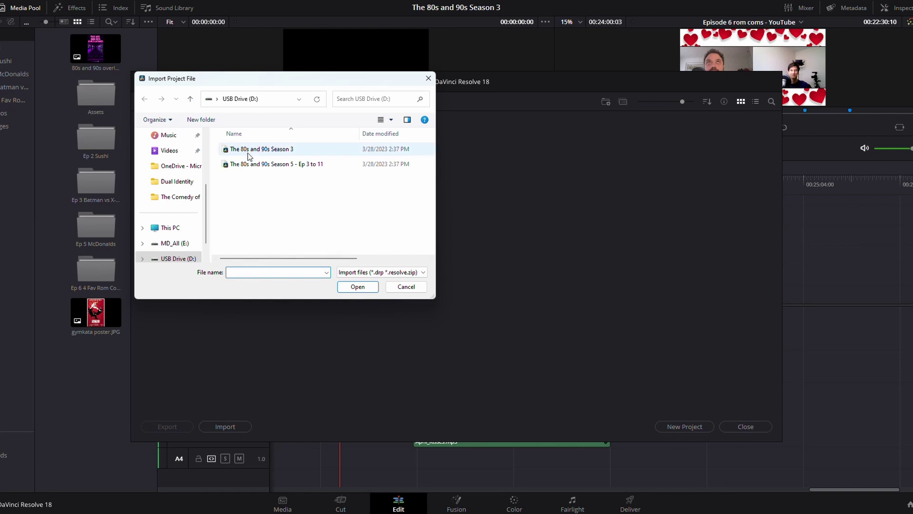
{"action": "left_click", "coordinate": [169, 229]}
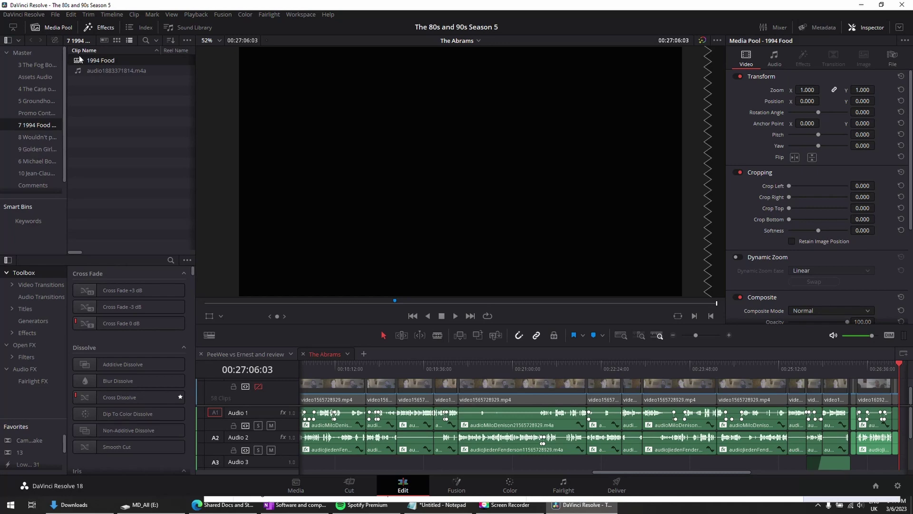
- Export the 1994 Food timeline as AAF/XML/EDL/DRT, then clear the bin selection
{"action": "left_click", "coordinate": [98, 101]}
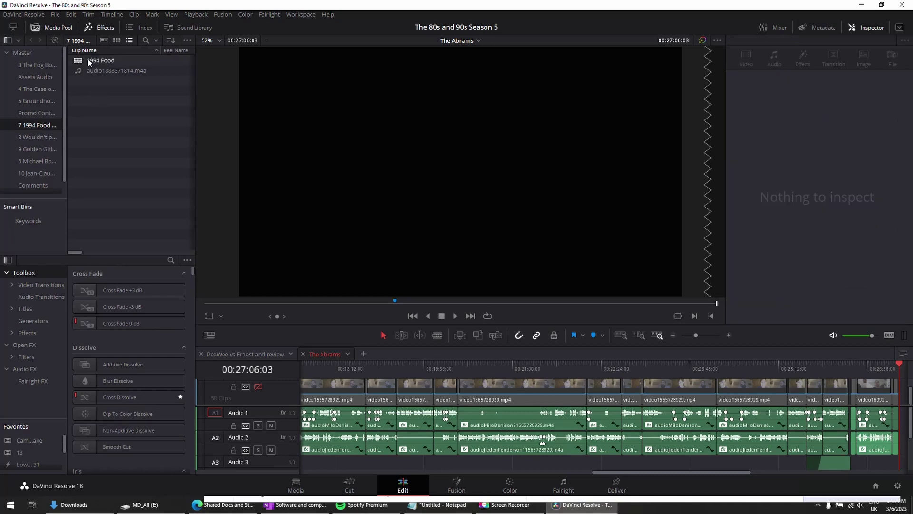
{"action": "left_click", "coordinate": [79, 62]}
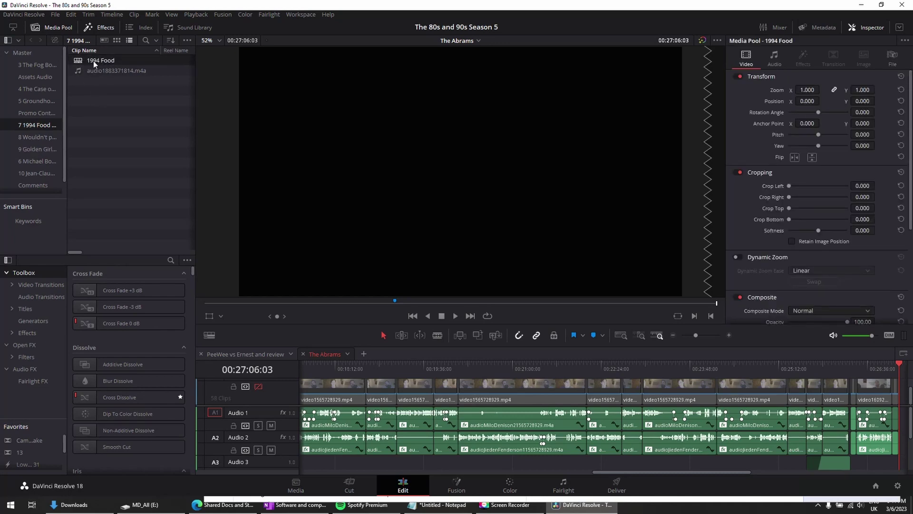
{"action": "right_click", "coordinate": [93, 61]}
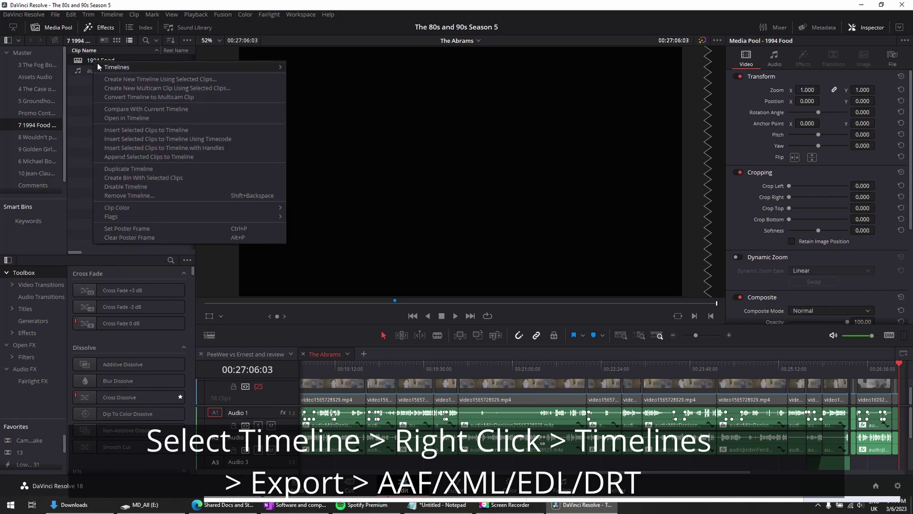
{"action": "mouse_move", "coordinate": [98, 65]}
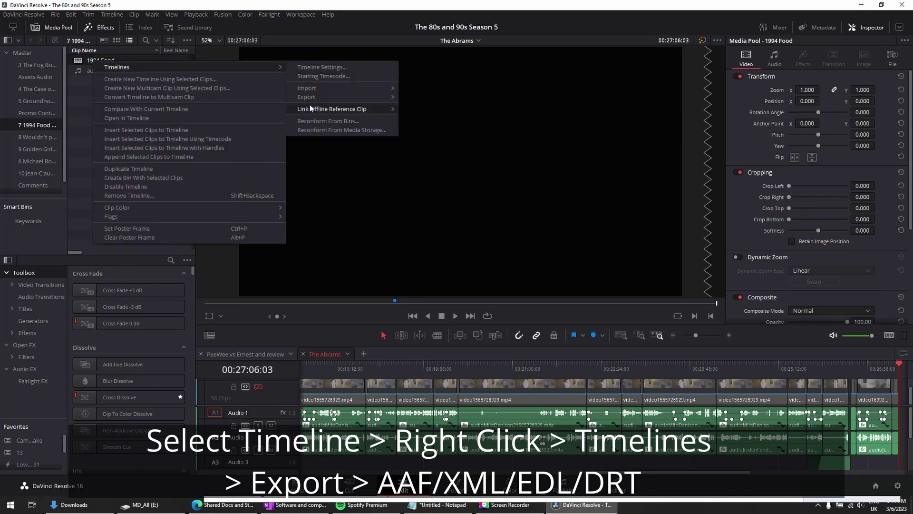
{"action": "mouse_move", "coordinate": [333, 97]}
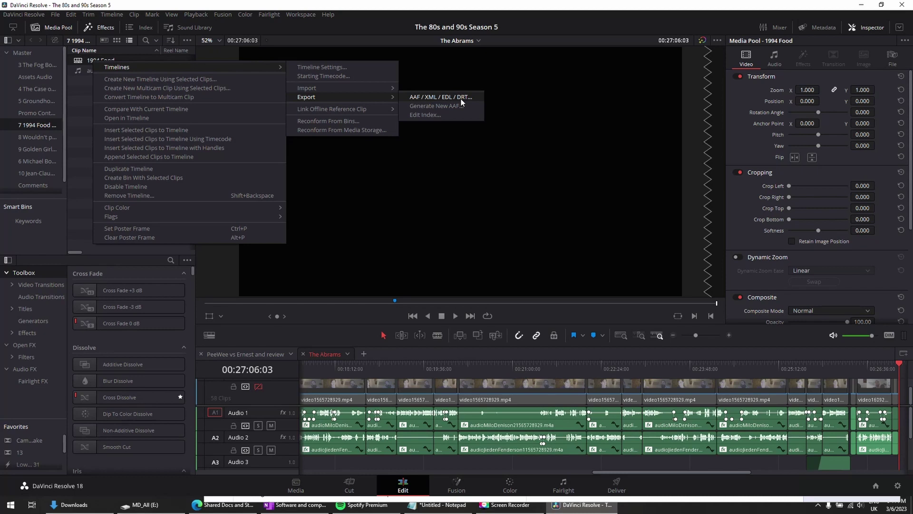
{"action": "left_click", "coordinate": [461, 101]}
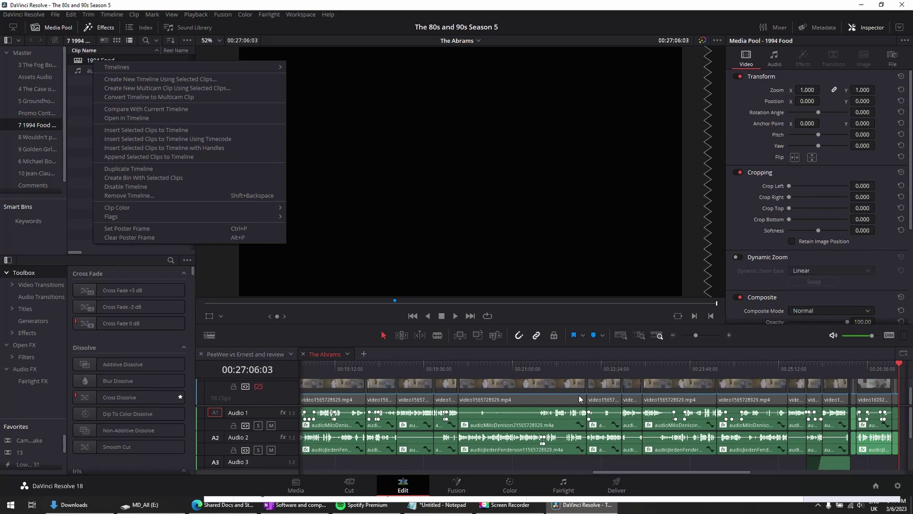
{"action": "left_click", "coordinate": [79, 113]}
{"action": "left_click", "coordinate": [80, 112]}
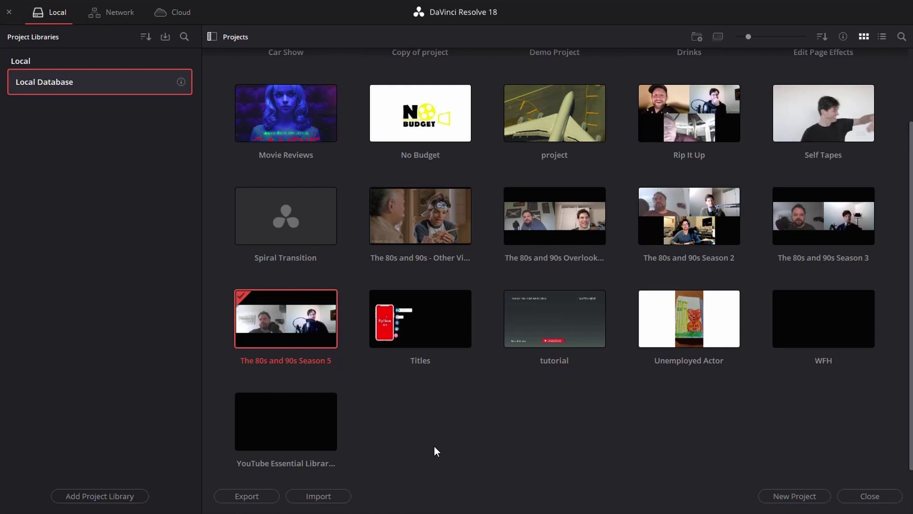
- Start an Export Project Archive for The 80s and 90s Overlooked project
{"action": "left_click", "coordinate": [537, 211]}
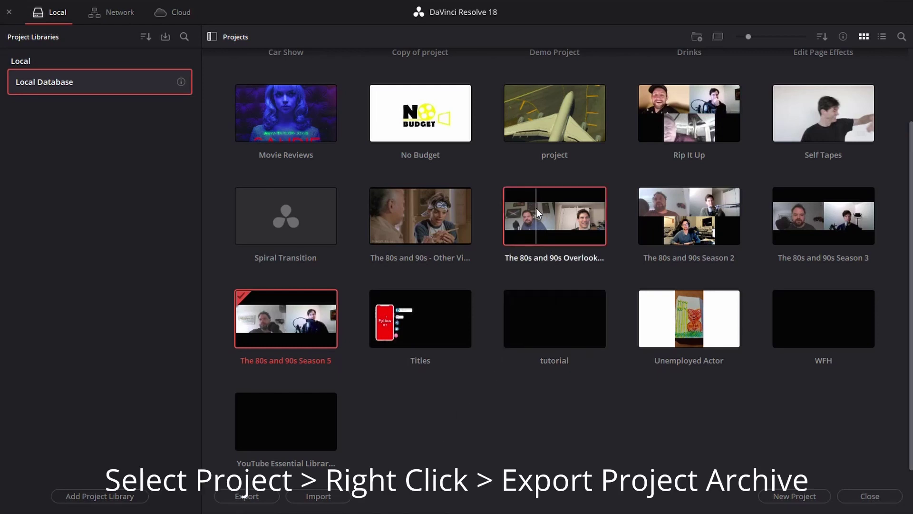
{"action": "right_click", "coordinate": [537, 212]}
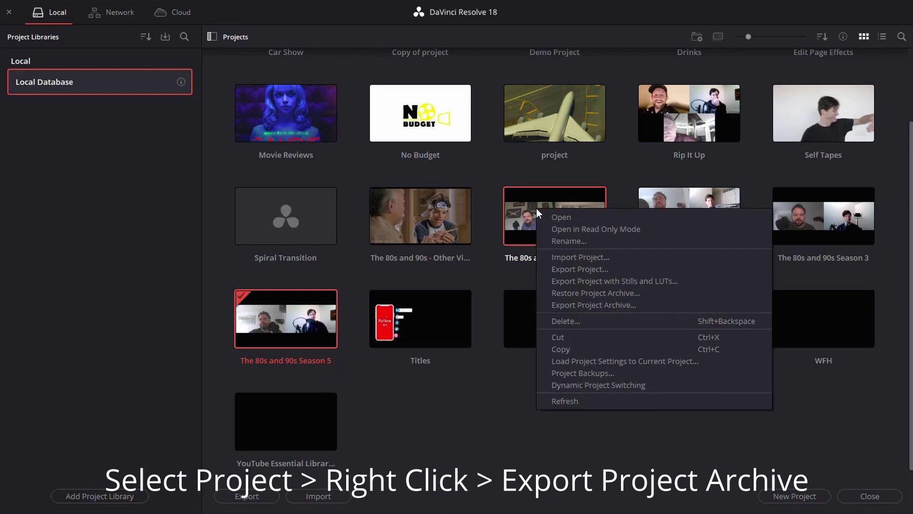
{"action": "left_click", "coordinate": [607, 304]}
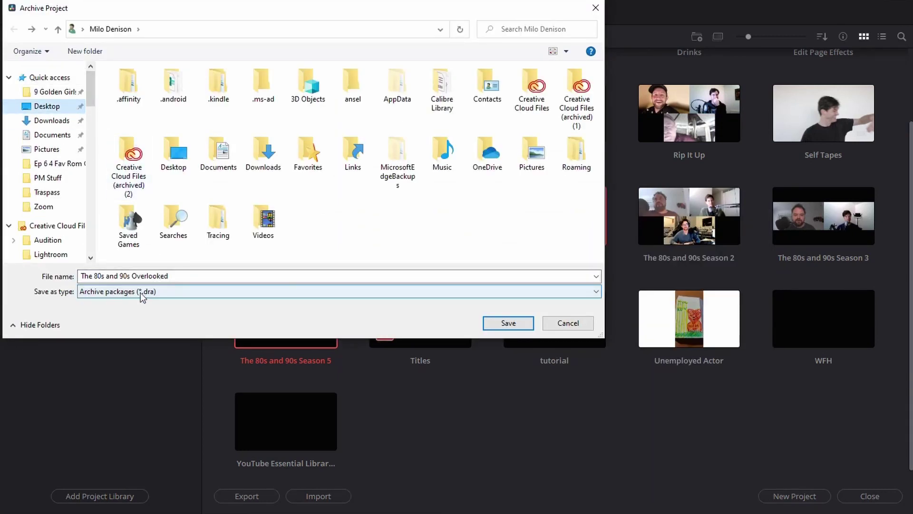
- Save the archive to the Desktop as 'The 80s and 90s Overlooked demo.dra'
{"action": "left_click", "coordinate": [46, 108]}
{"action": "left_click", "coordinate": [188, 279]}
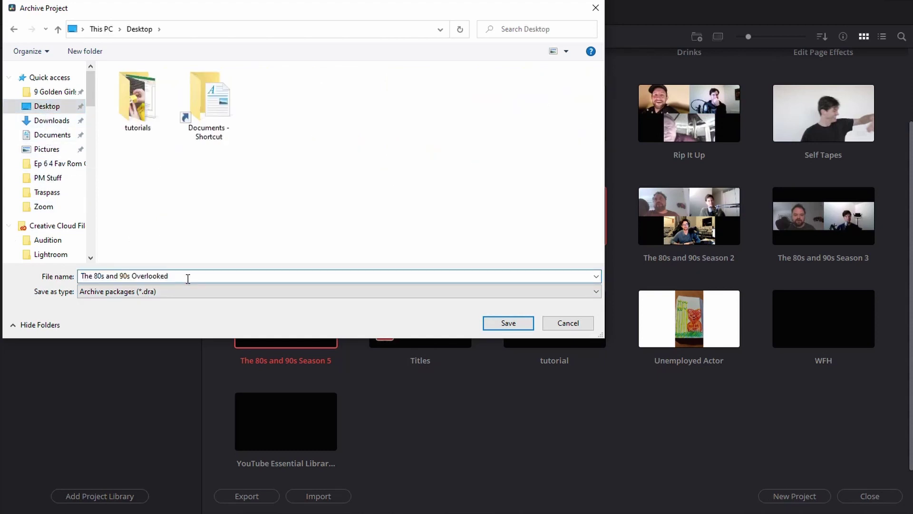
{"action": "type", "text": "test"}
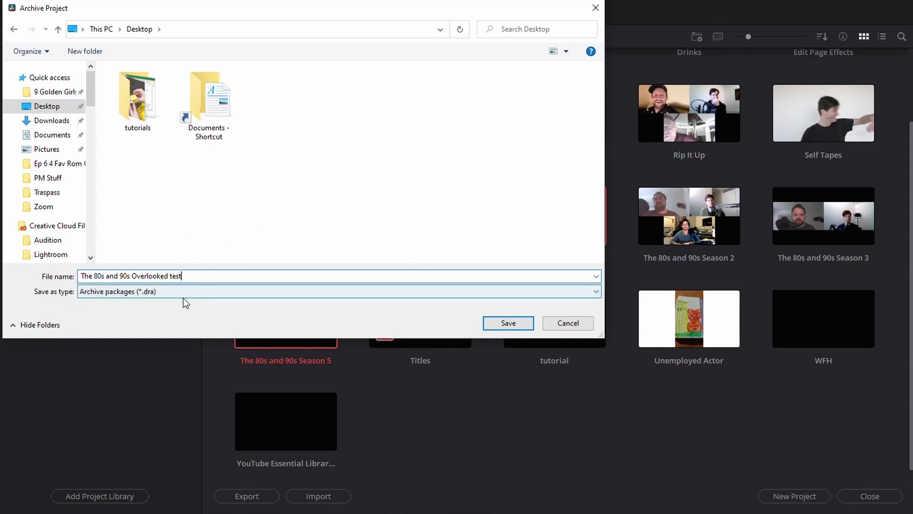
{"action": "double_click", "coordinate": [200, 278]}
{"action": "type", "text": "demo"}
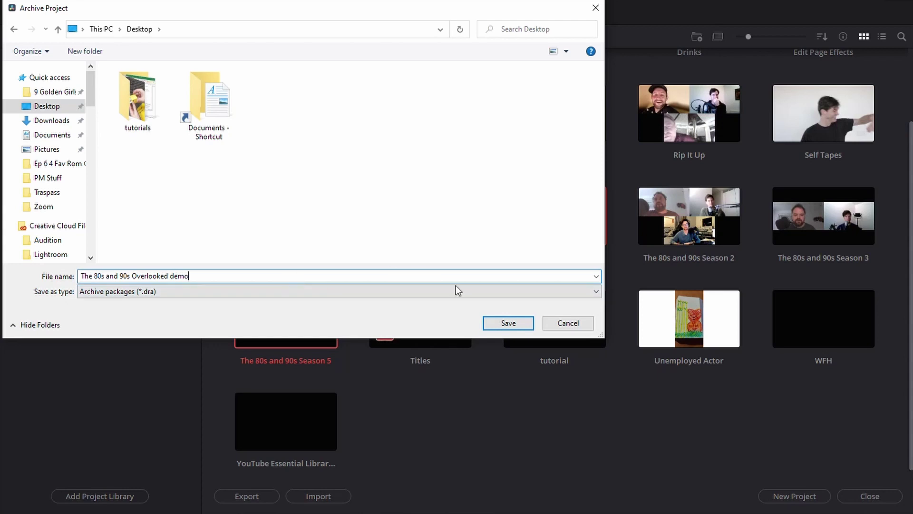
{"action": "left_click", "coordinate": [507, 323]}
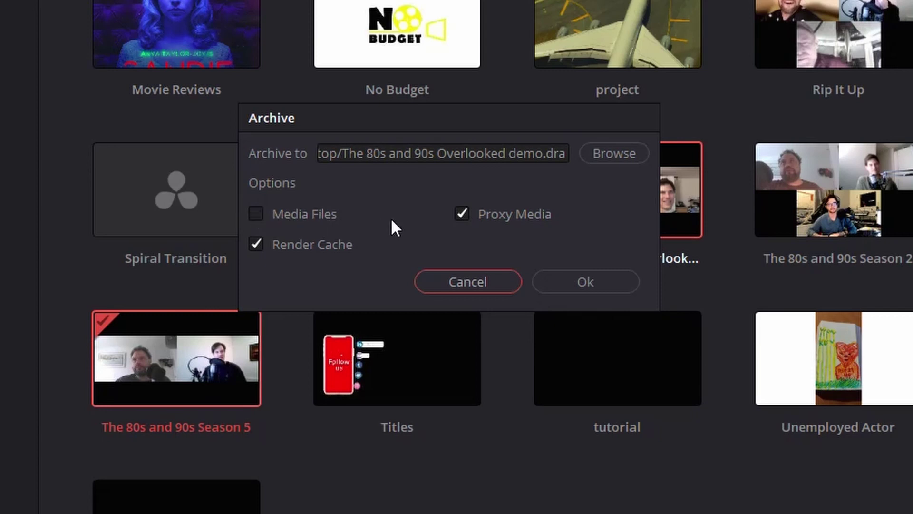
- Include Proxy Media, exclude Media Files and Render Cache, and start the archive
{"action": "left_click", "coordinate": [460, 213]}
{"action": "left_click", "coordinate": [465, 214]}
{"action": "left_click", "coordinate": [498, 215]}
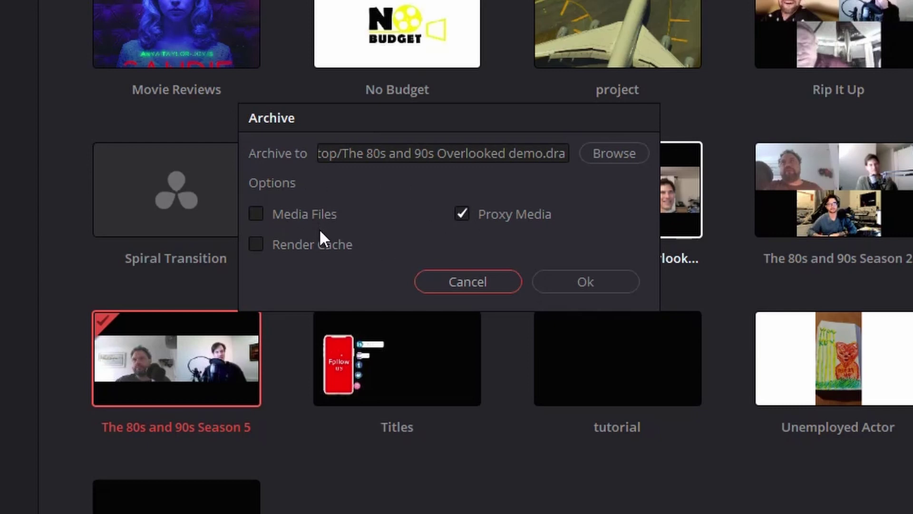
{"action": "left_click", "coordinate": [591, 282]}
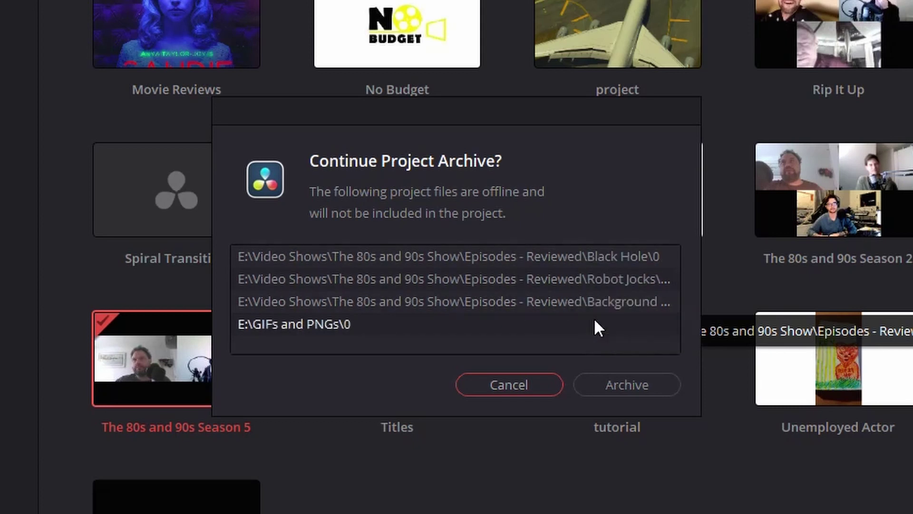
- Proceed with the archive despite the four offline files and let it copy media
{"action": "left_click", "coordinate": [614, 384]}
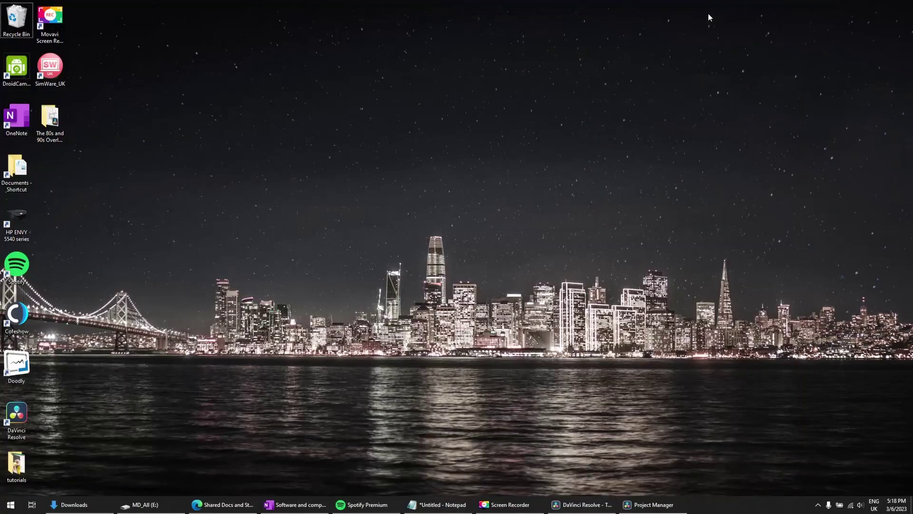
- Inspect the Overlooked demo.dra folder's MediaFiles folder and project file, then close it
{"action": "left_click", "coordinate": [50, 115]}
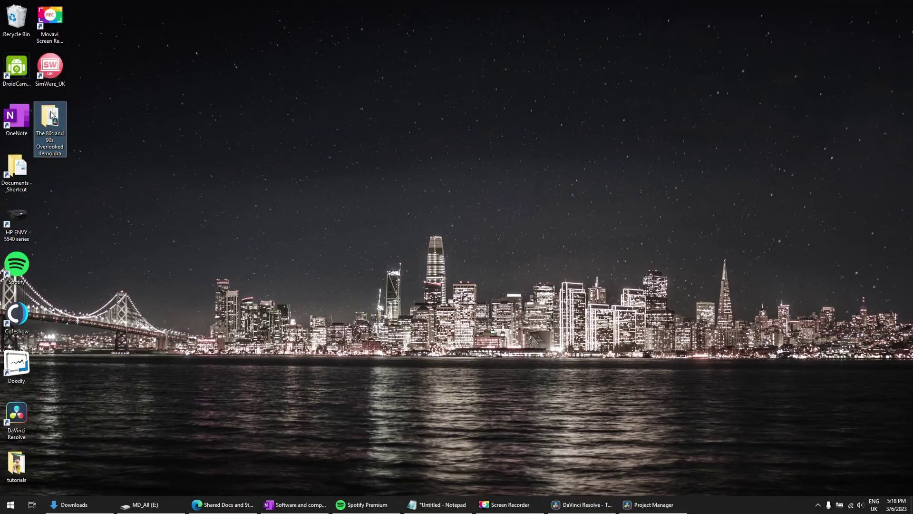
{"action": "double_click", "coordinate": [50, 115]}
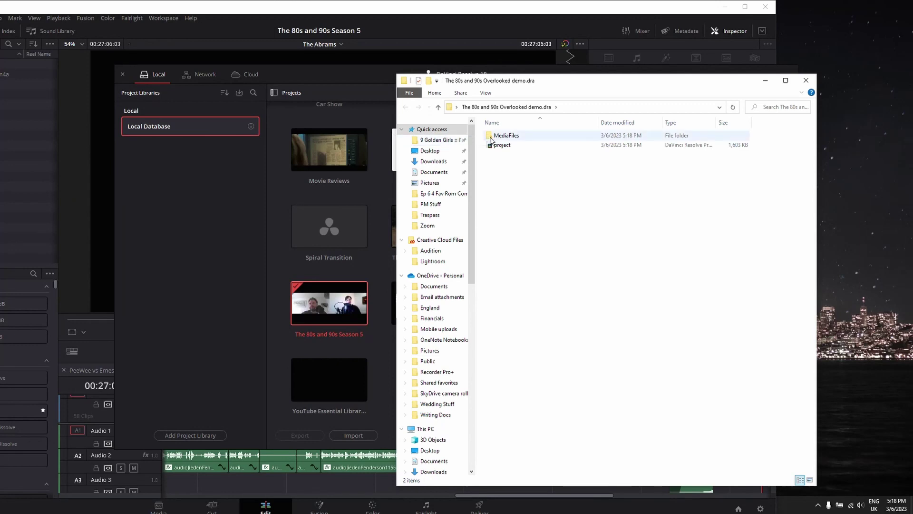
{"action": "left_click", "coordinate": [805, 82]}
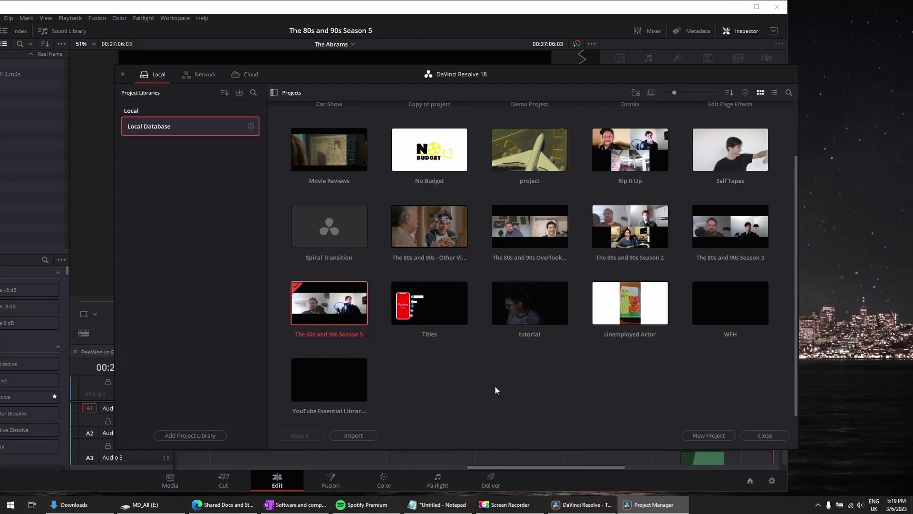
- Restore the Desktop archive 'The 80s and 90s Overlooked demo.dra' as a new project via Restore Project Archive
{"action": "right_click", "coordinate": [428, 377]}
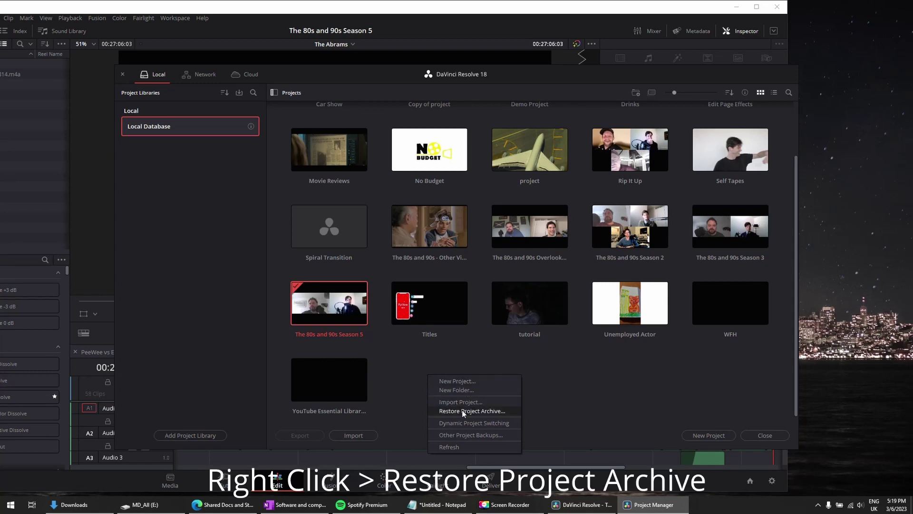
{"action": "left_click", "coordinate": [481, 412]}
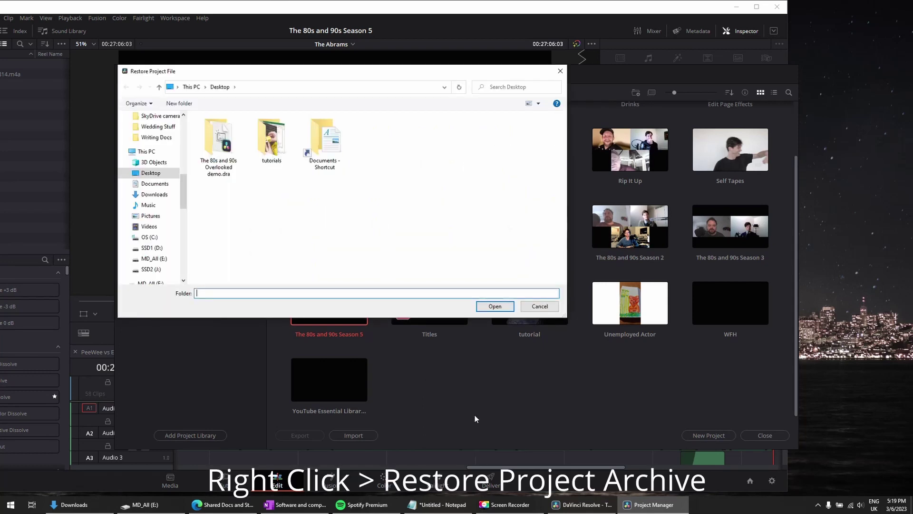
{"action": "left_click", "coordinate": [222, 146]}
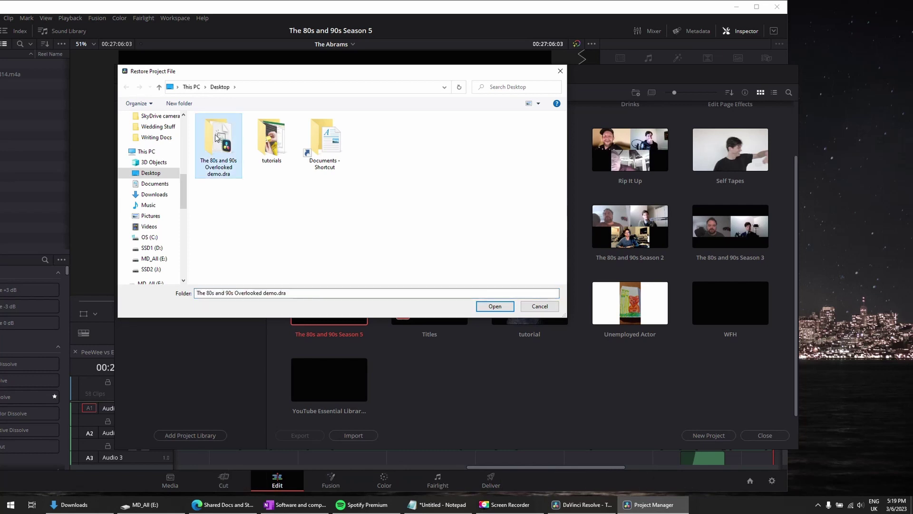
{"action": "double_click", "coordinate": [215, 133]}
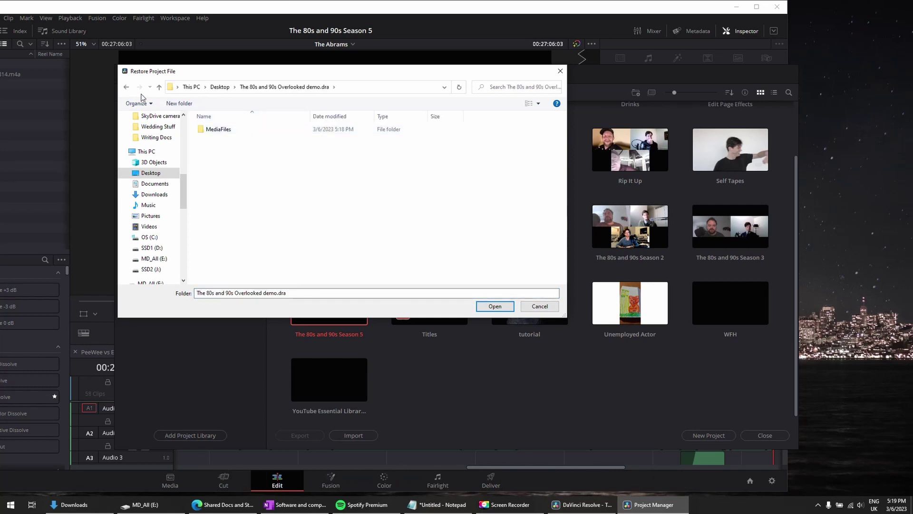
{"action": "left_click", "coordinate": [126, 88]}
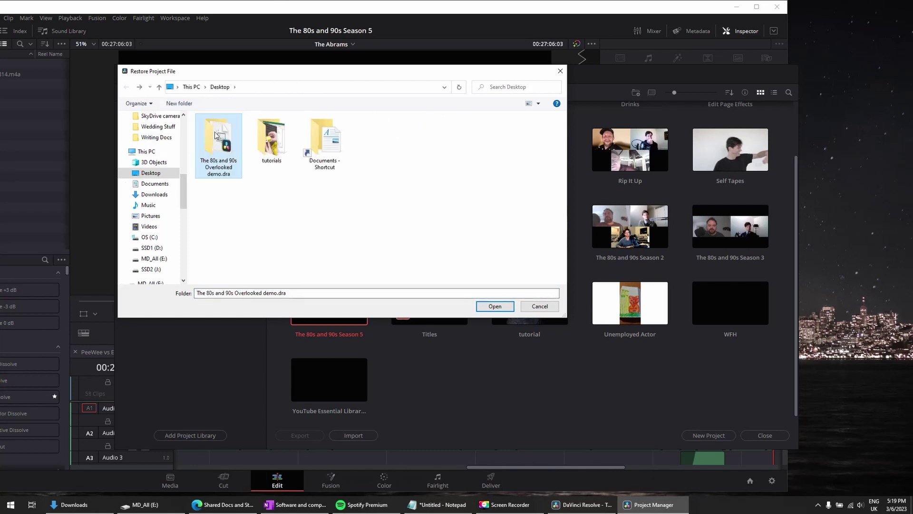
{"action": "left_click", "coordinate": [495, 306]}
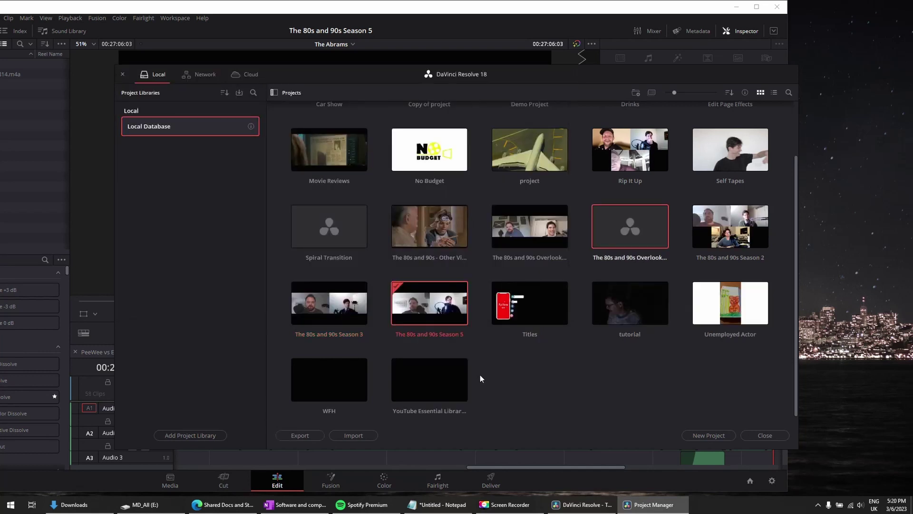